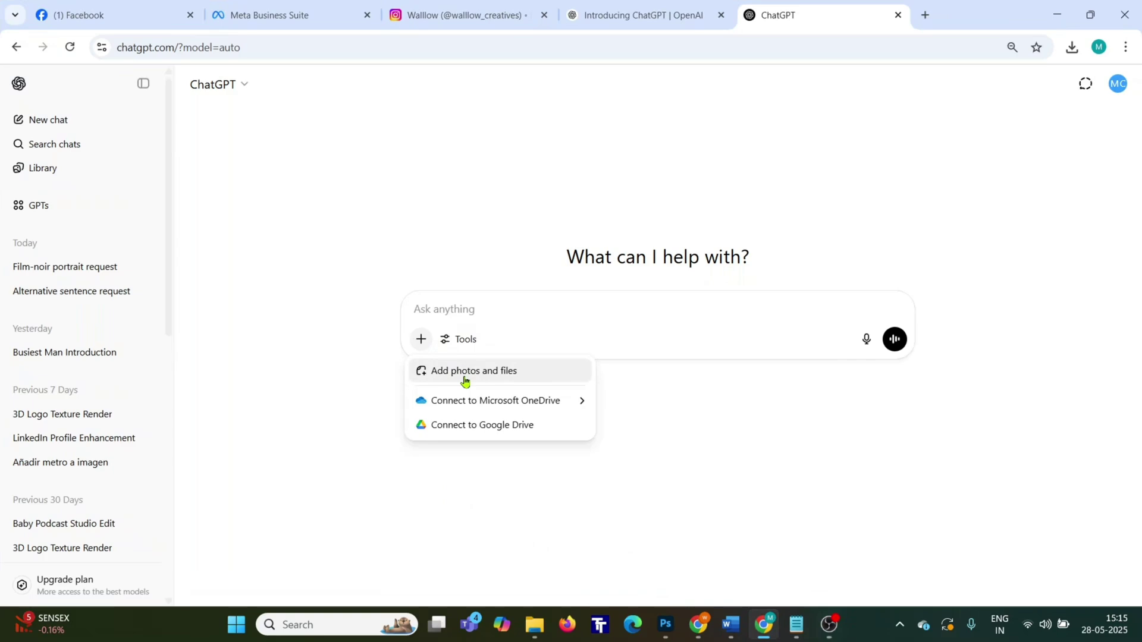
- Attach the photo and send the studio-lit, plain-background portrait prompt with face unchanged and gentle smile
{"action": "left_click", "coordinate": [465, 378]}
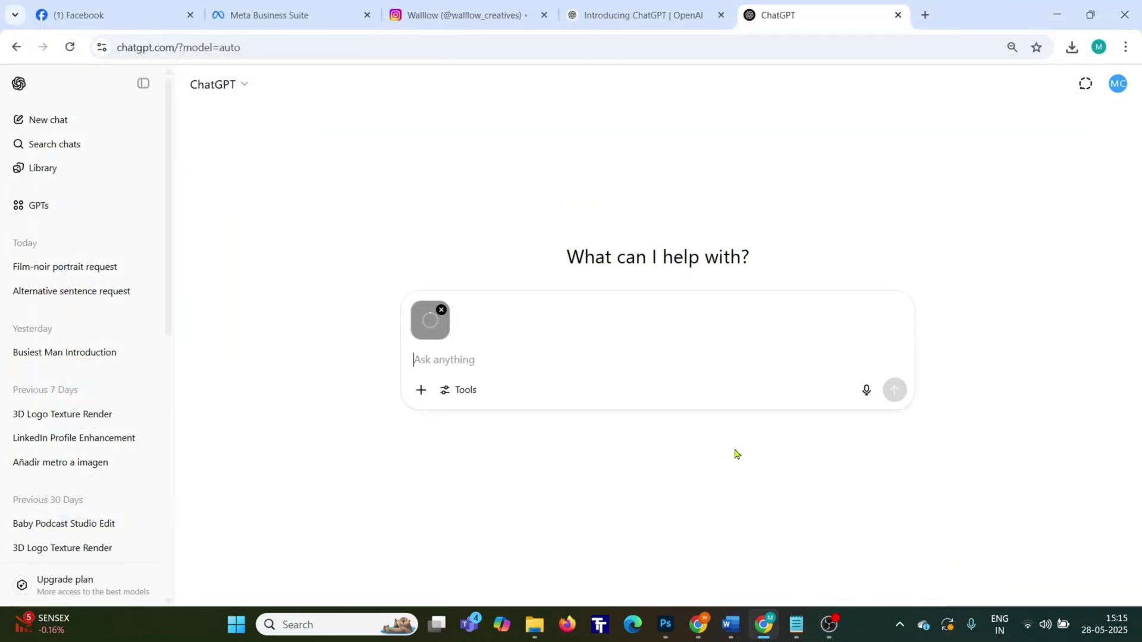
{"action": "type", "text": "Create a classic studio-style portrait of this image give studio lighting. The background should be plain and uncluttered, enhancing the subject. The face must match exactly, preserving all original features with 100% accuracy, and should have a gentle, light smile."}
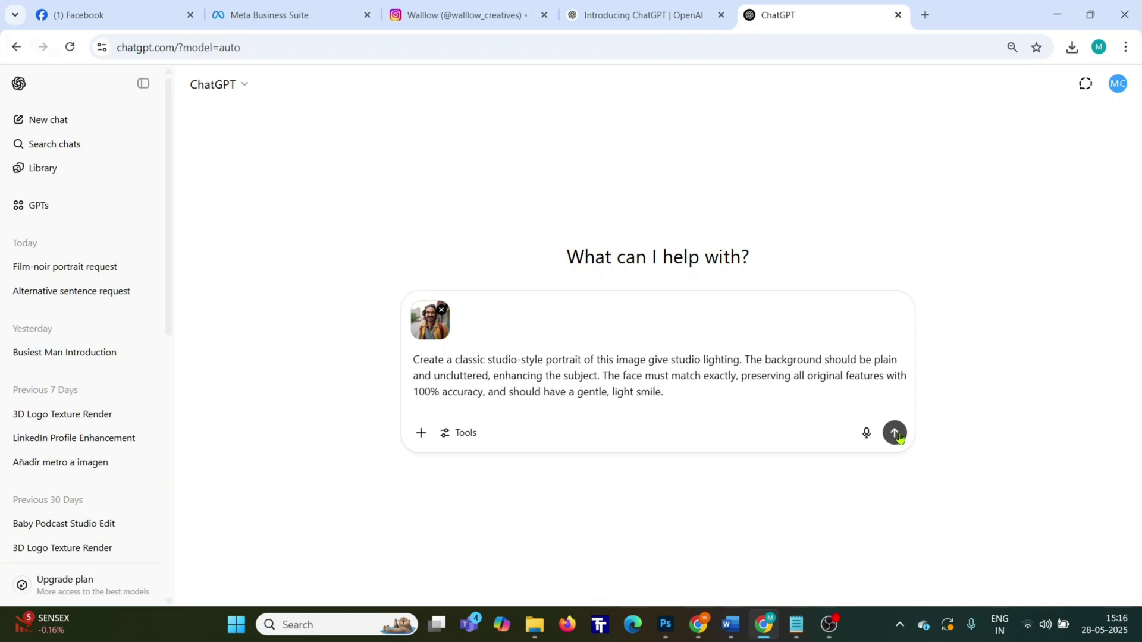
{"action": "left_click", "coordinate": [893, 433]}
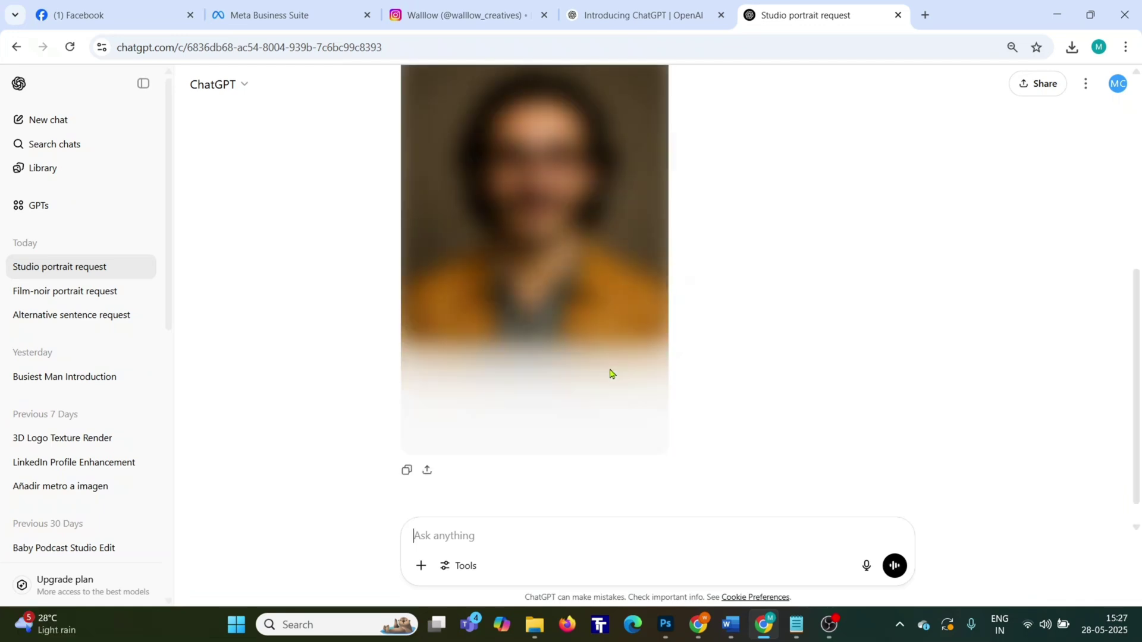
- Open the generated studio portrait in the full-screen viewer
{"action": "left_click", "coordinate": [609, 369]}
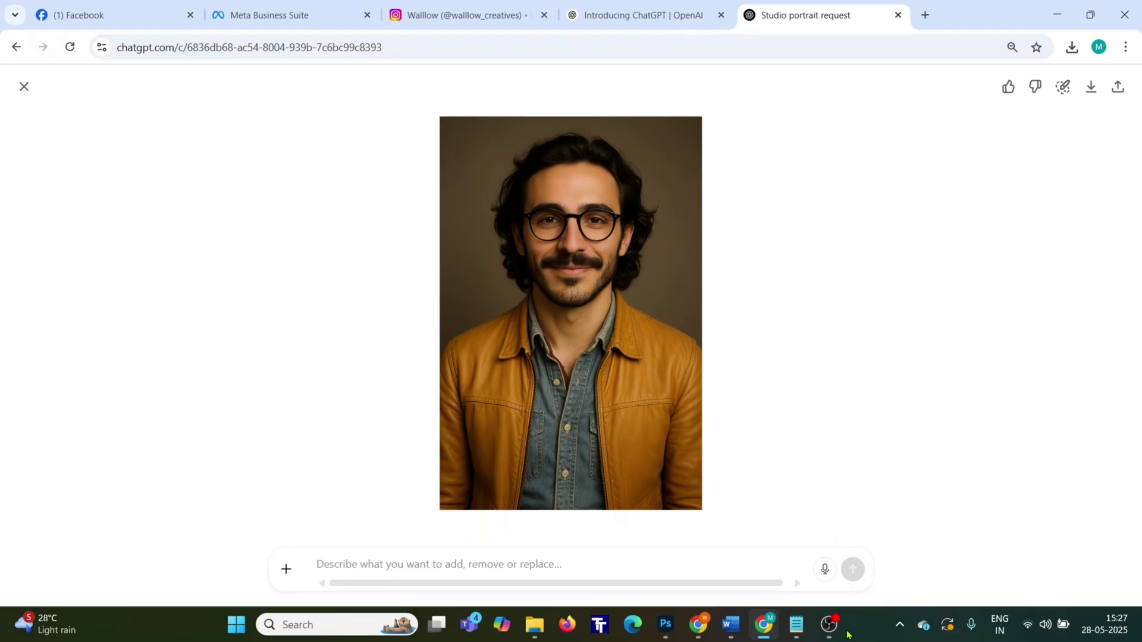